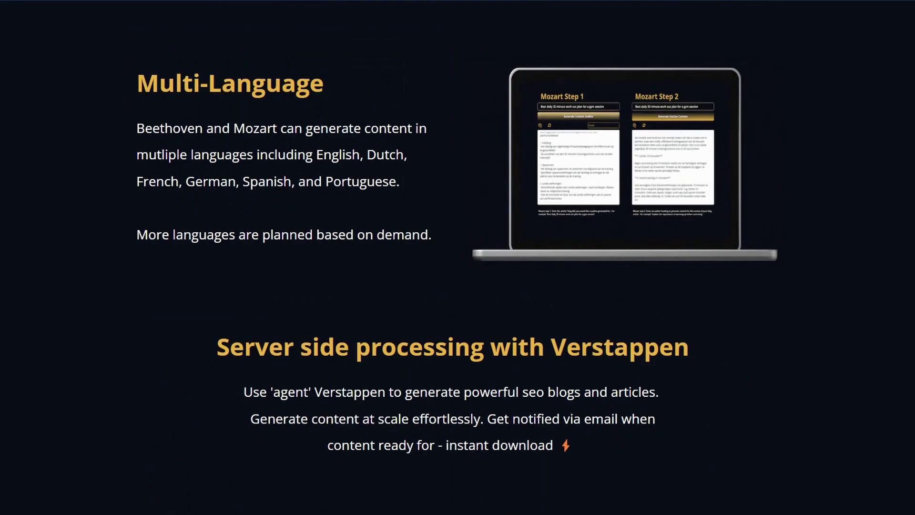
- Scroll down the Mango SEO home page
scroll(457, 257, down, 10)
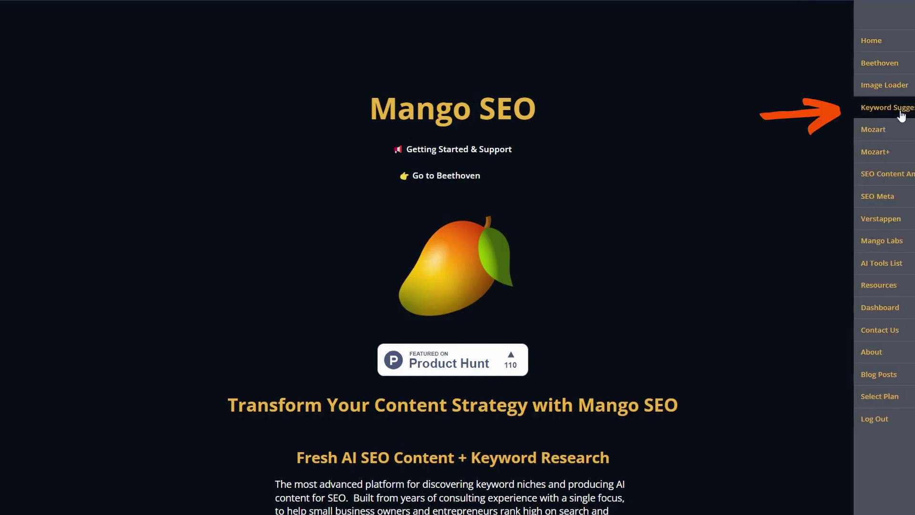
- Fetch keyword suggestions for 'photography' (English, United States) with the Keyword Suggestions tool
click(901, 109)
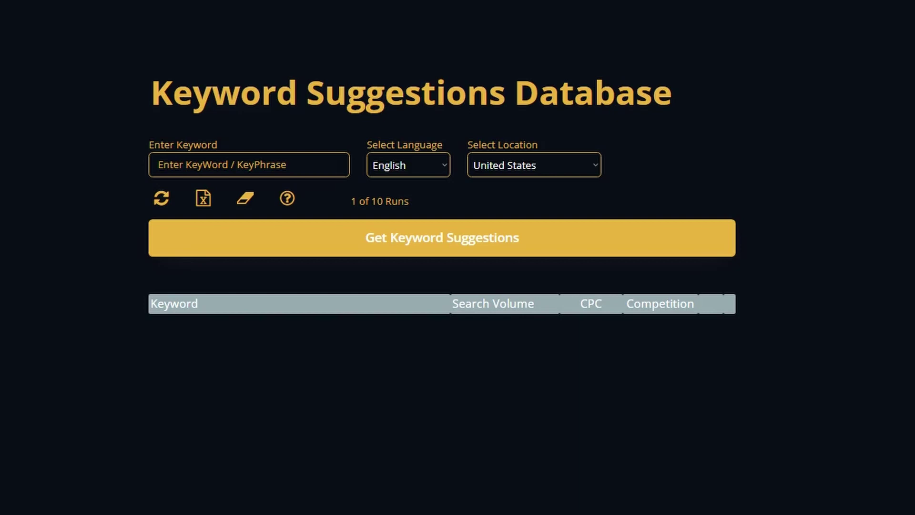
text(photography)
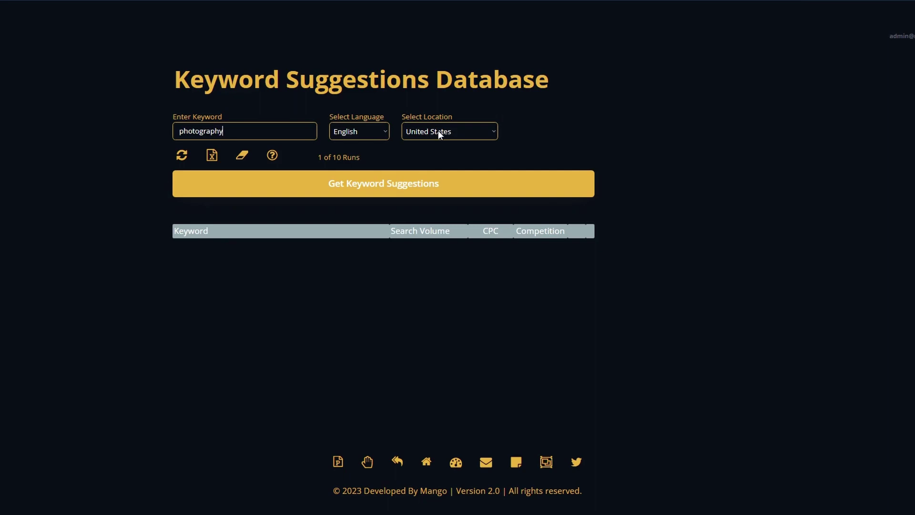
click(386, 190)
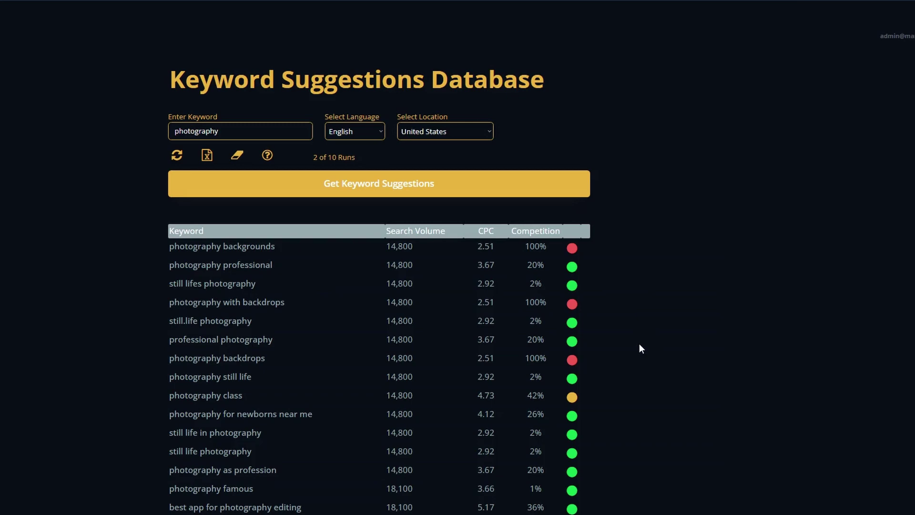
- Scroll the photography suggestions table and select the 'photography studio' keyword
scroll(640, 344, down, 2)
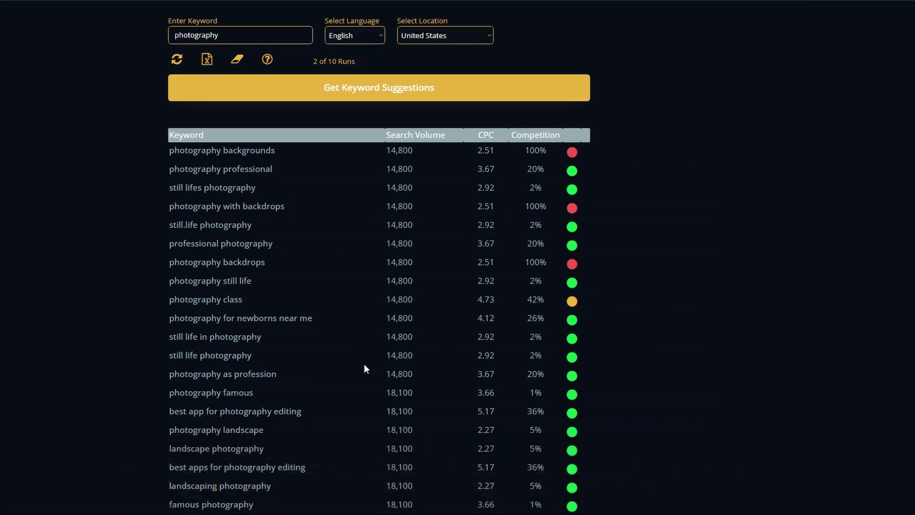
scroll(365, 365, down, 5)
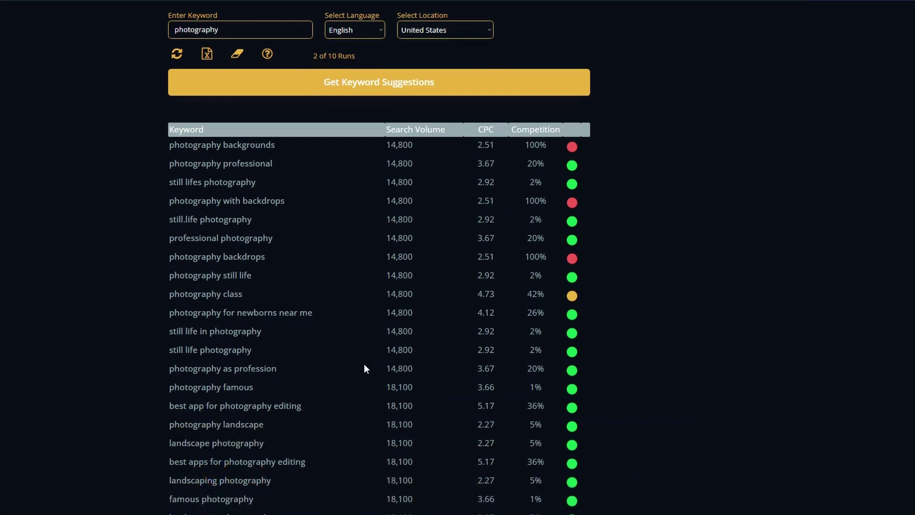
scroll(364, 368, down, 10)
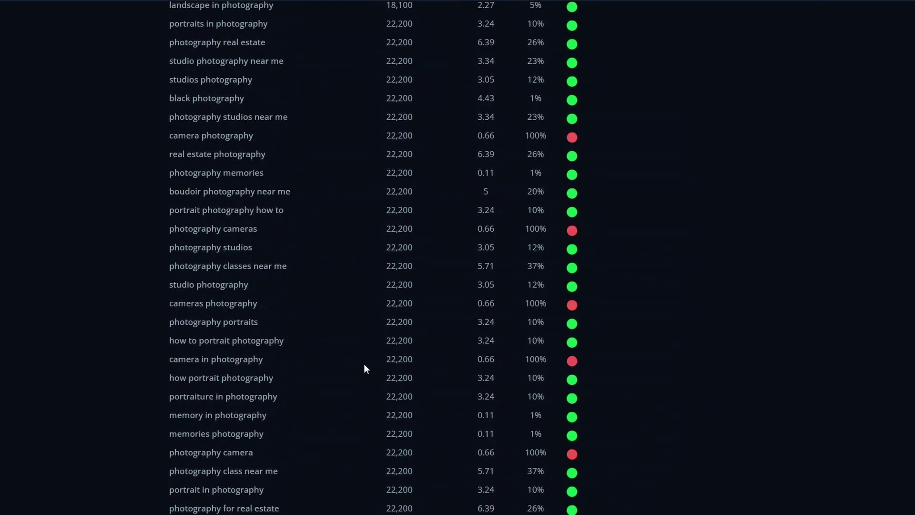
triple_click(365, 368)
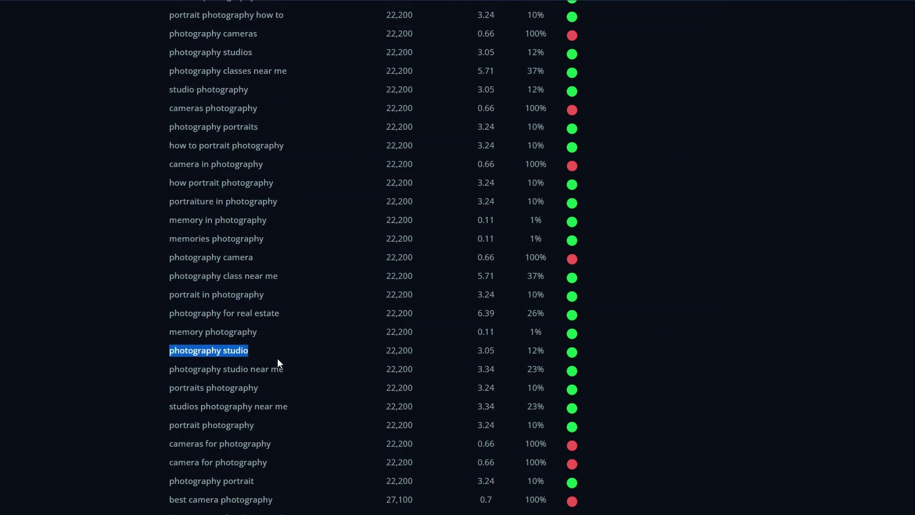
scroll(278, 359, up, 17)
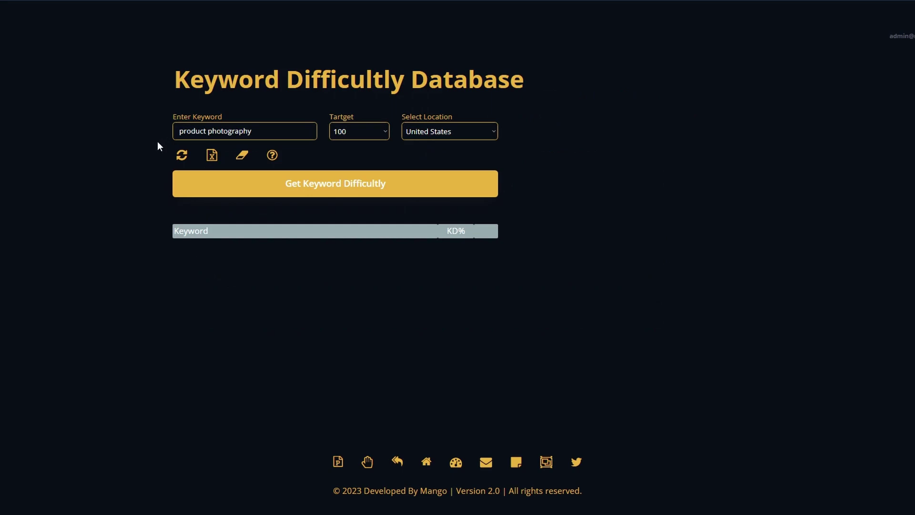
- Run the difficulty check for 'product photography' and review the KD% results list
click(275, 185)
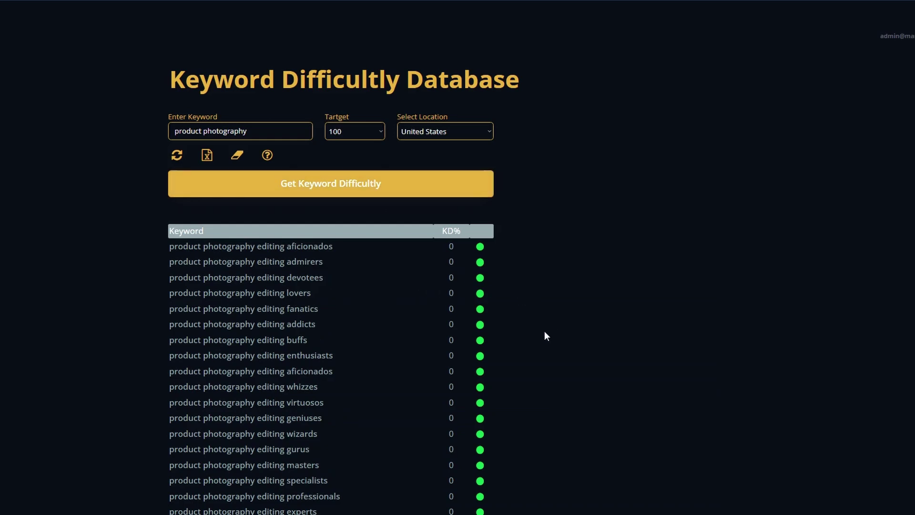
scroll(535, 346, down, 15)
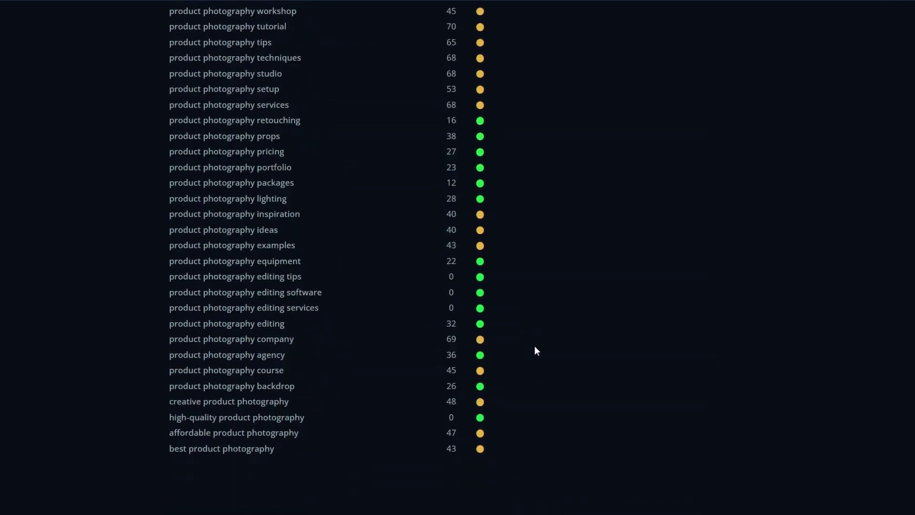
scroll(534, 350, up, 2)
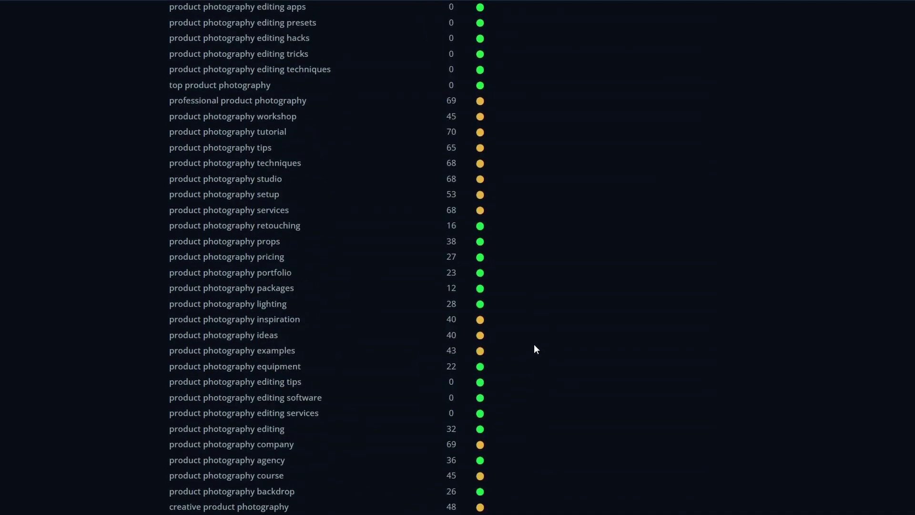
scroll(534, 345, up, 2)
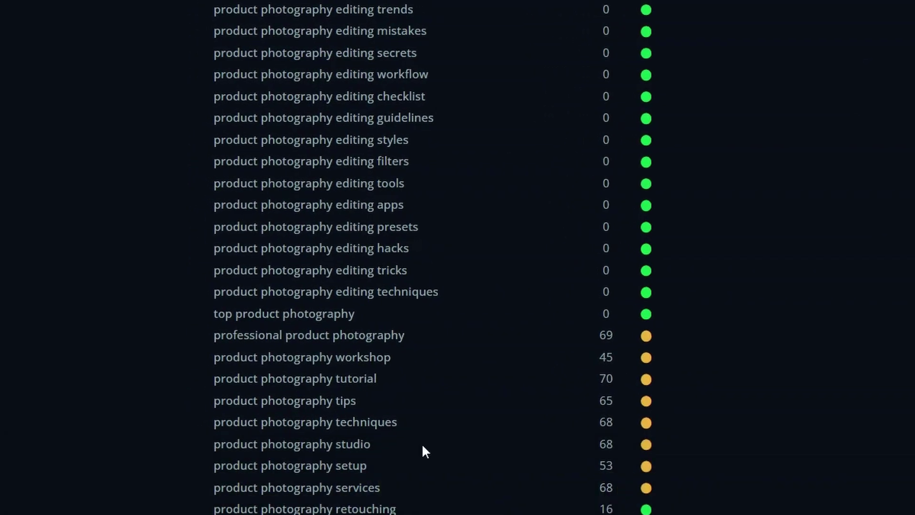
- Select the product photography studio, lighting and backdrop keyword rows for copying
drag(385, 444, 212, 445)
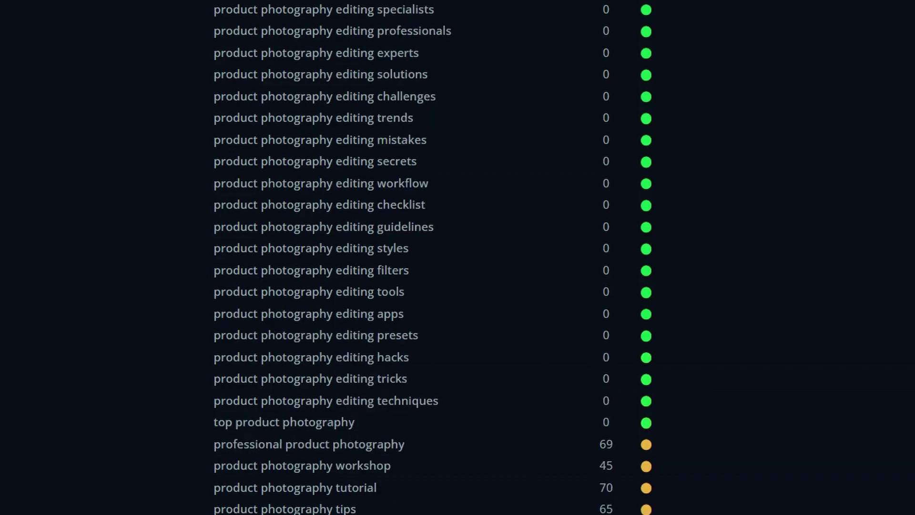
drag(288, 334, 168, 337)
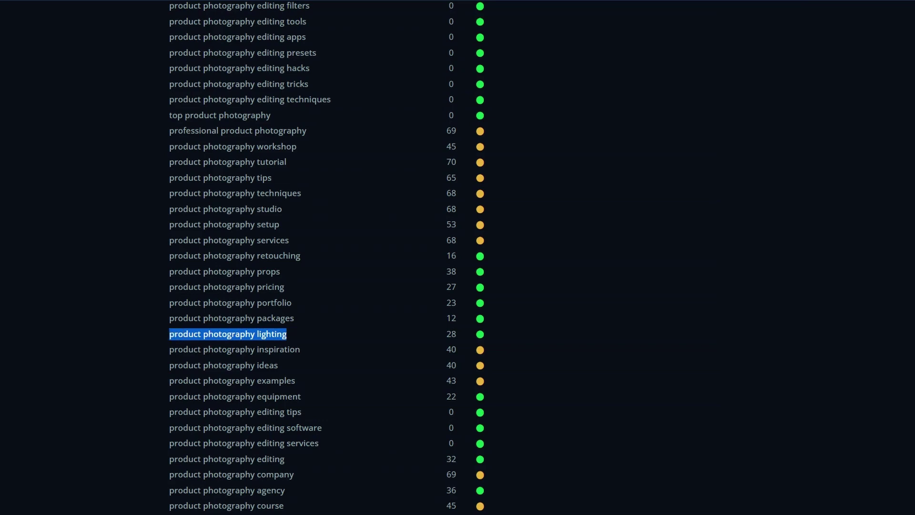
click(351, 437)
scroll(351, 437, up, 2)
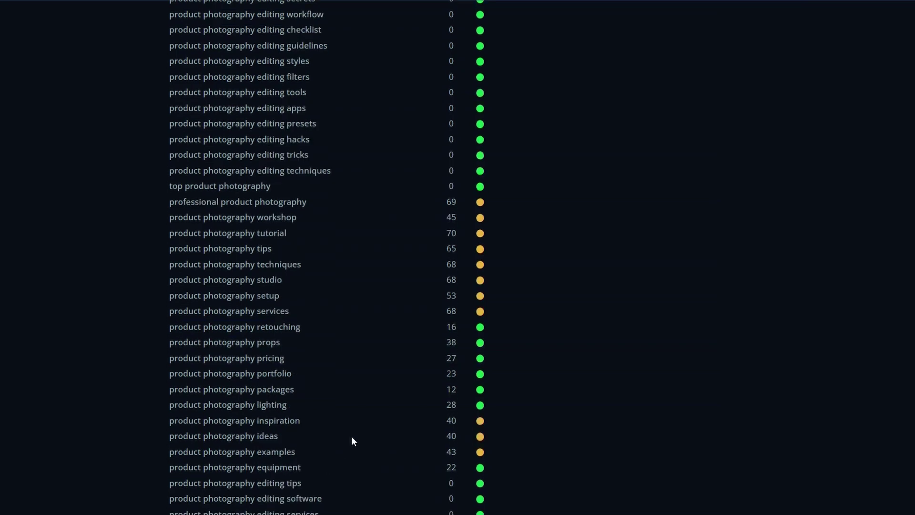
scroll(351, 437, down, 5)
drag(310, 355, 170, 356)
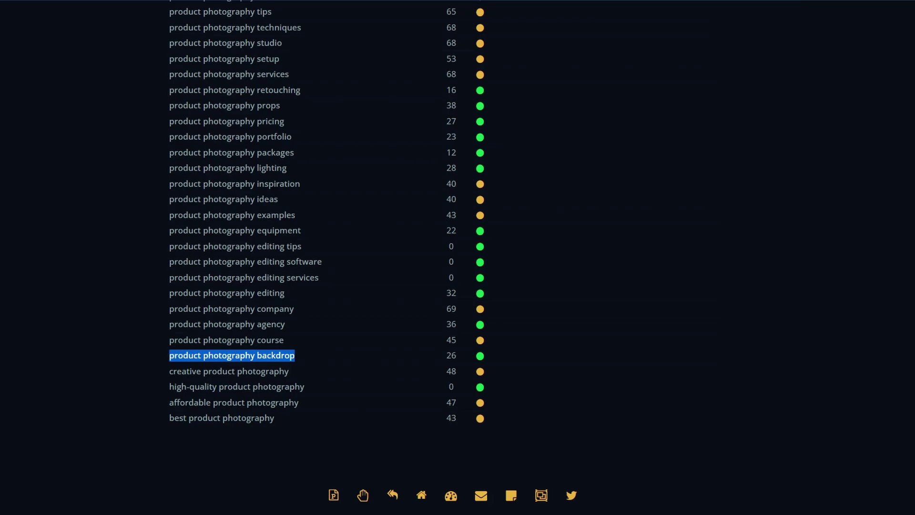
scroll(324, 258, up, 1)
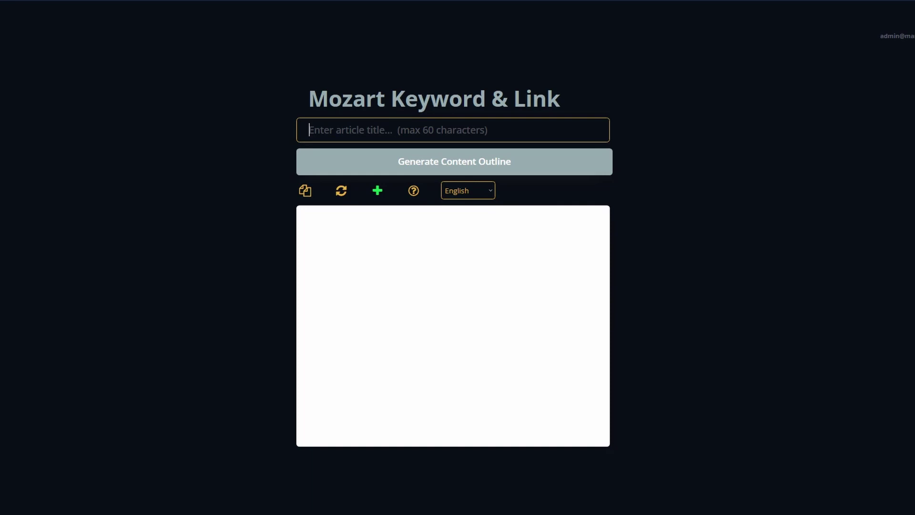
- Paste 'Product Photography For Ecommerce' as the article title and generate its outline
text(Product Photography For Ecommerce)
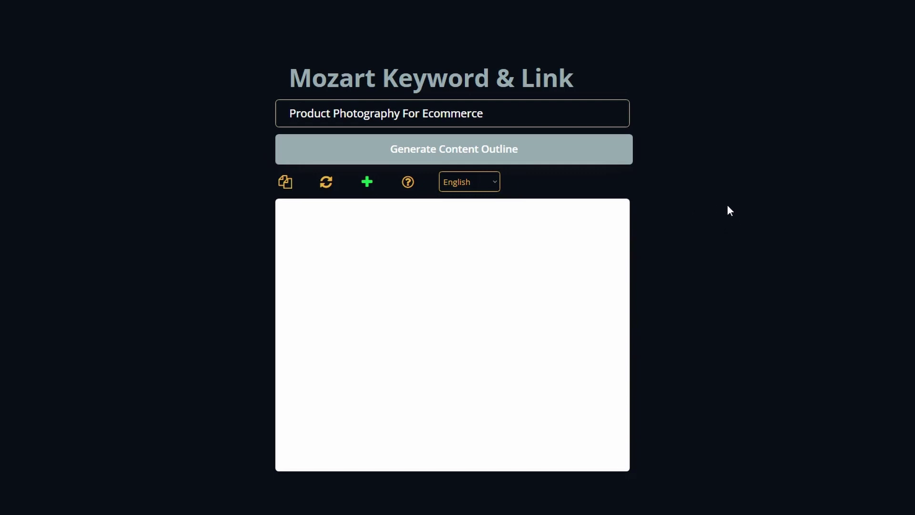
click(504, 152)
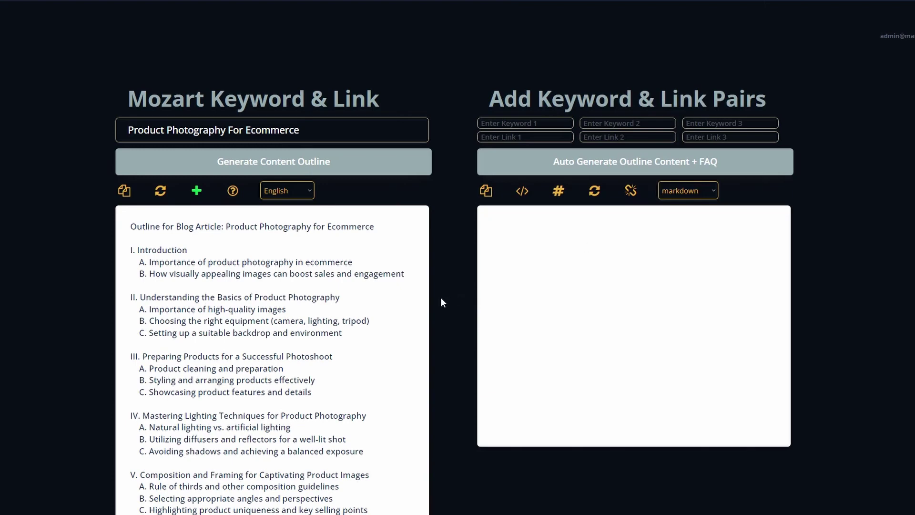
scroll(440, 298, down, 1)
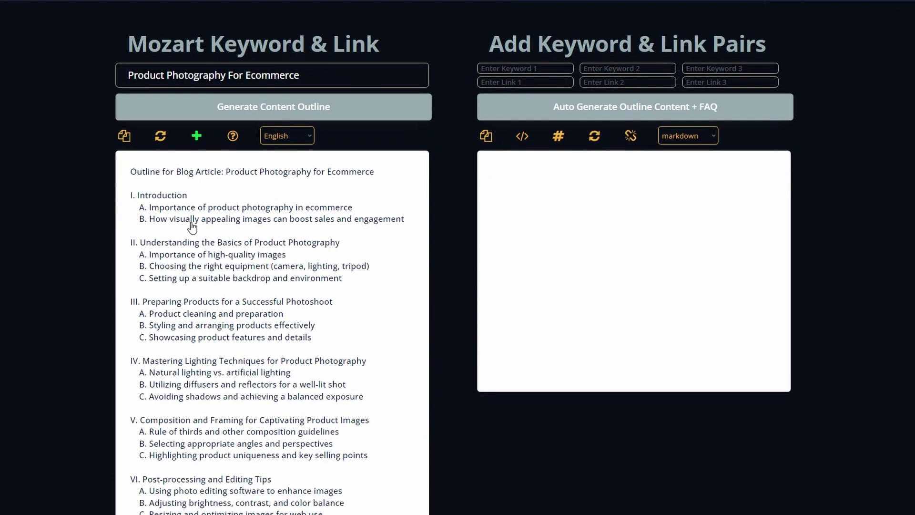
scroll(199, 241, down, 1)
scroll(199, 243, up, 1)
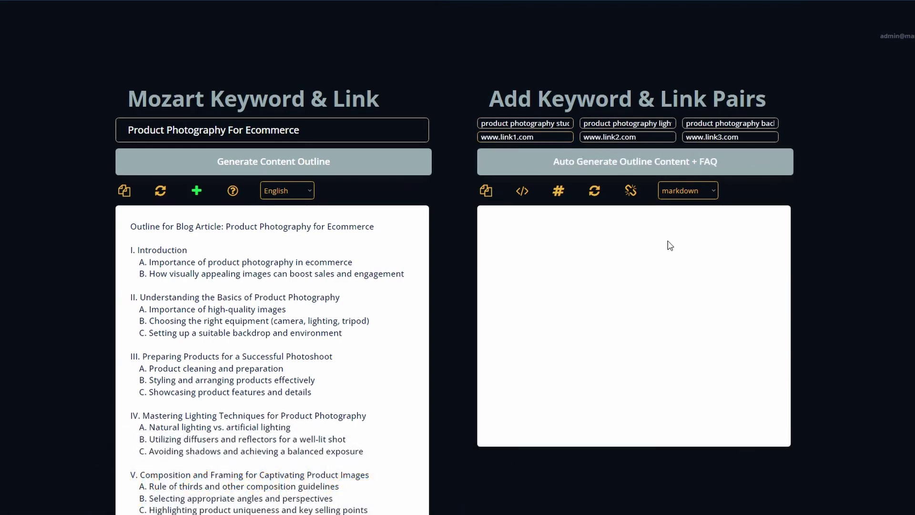
key(Tab)
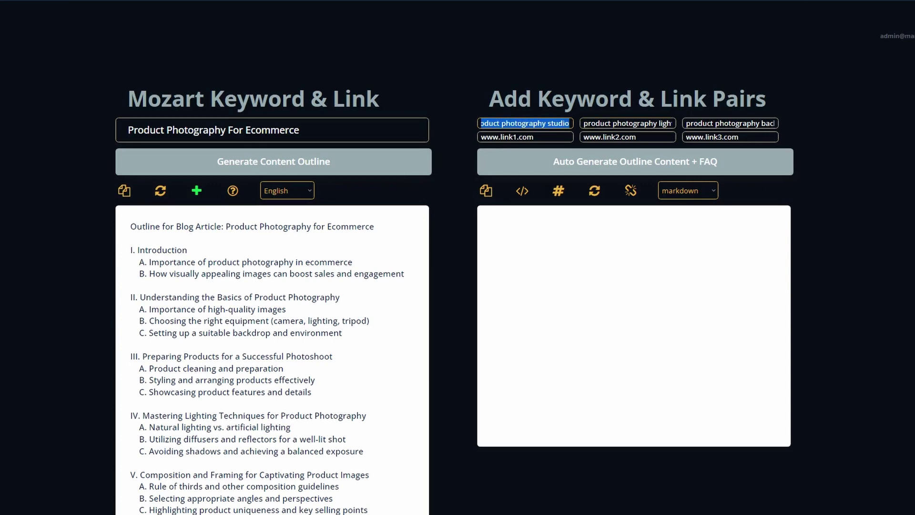
key(Tab)
key(Tab)
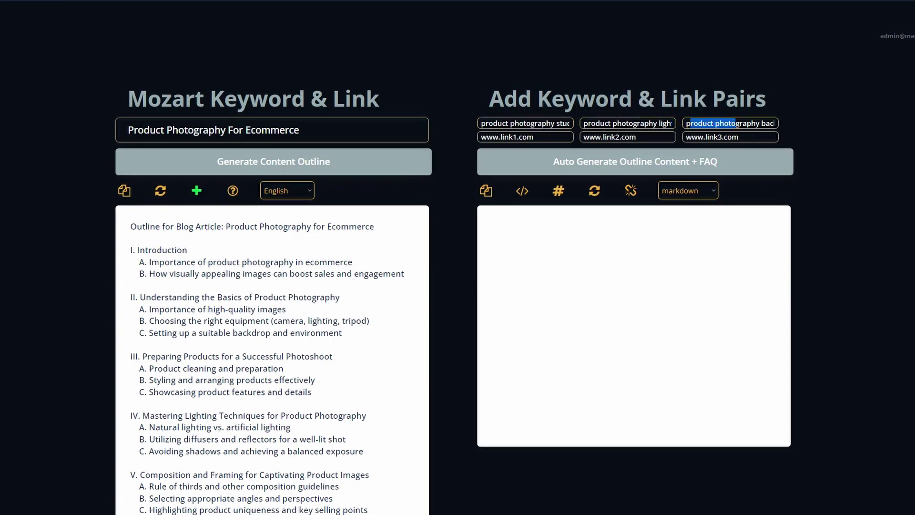
click(825, 189)
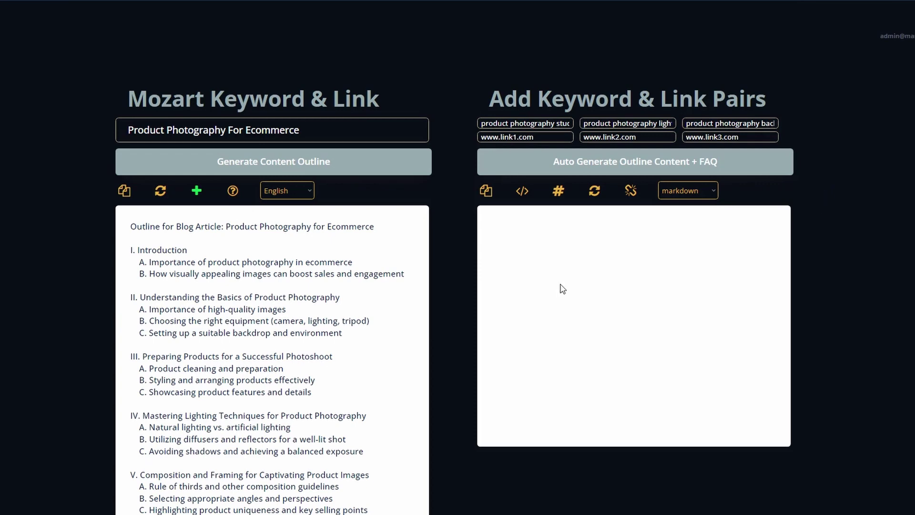
drag(538, 137, 469, 139)
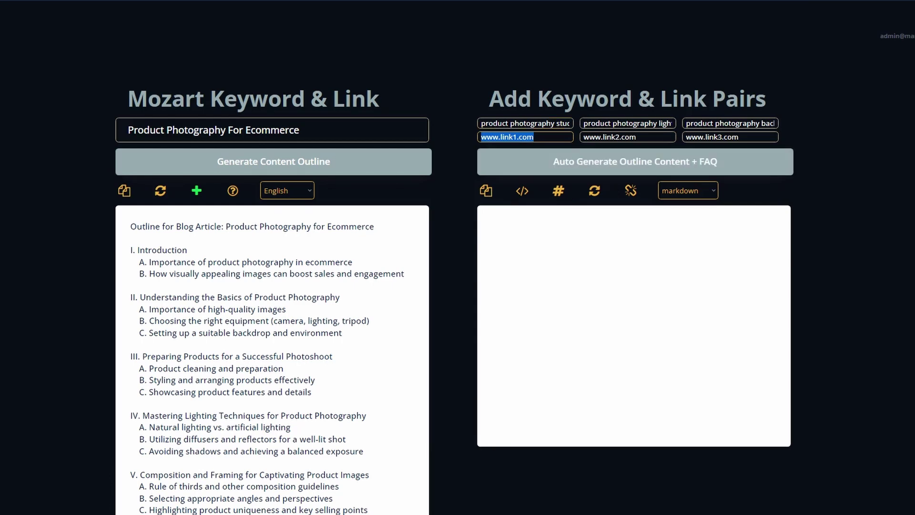
mouse_move(481, 123)
mouse_down()
mouse_move(571, 122)
mouse_move(471, 136)
mouse_up()
click(533, 137)
- Start Auto Generate Outline Content + FAQ, then scroll to the home page's customer reviews
click(651, 162)
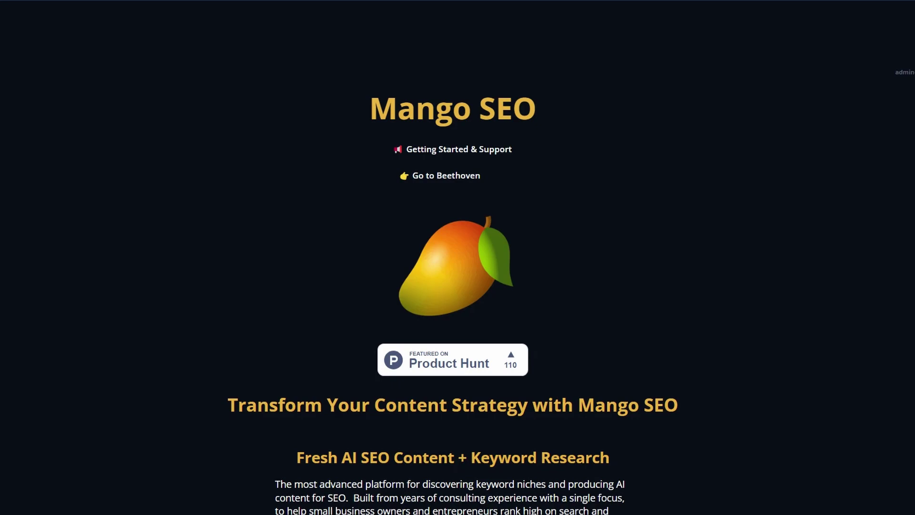
scroll(458, 257, down, 20)
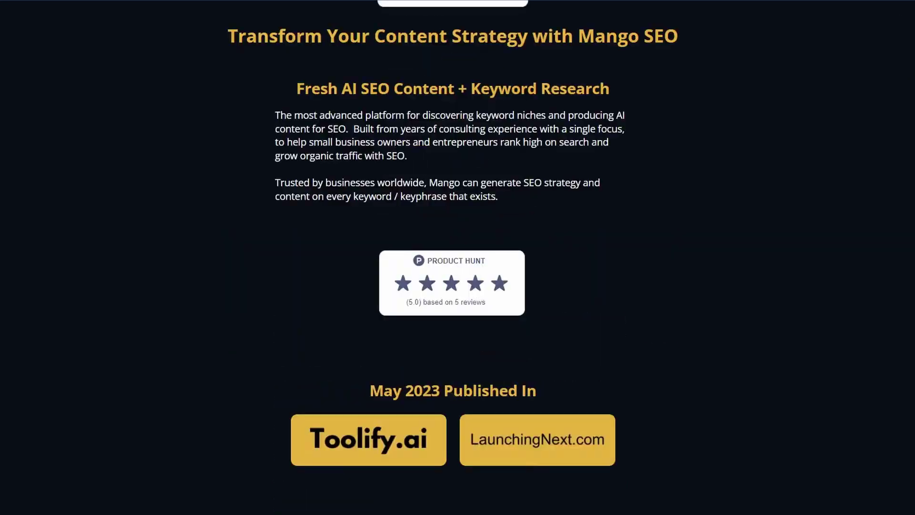
scroll(458, 258, down, 1)
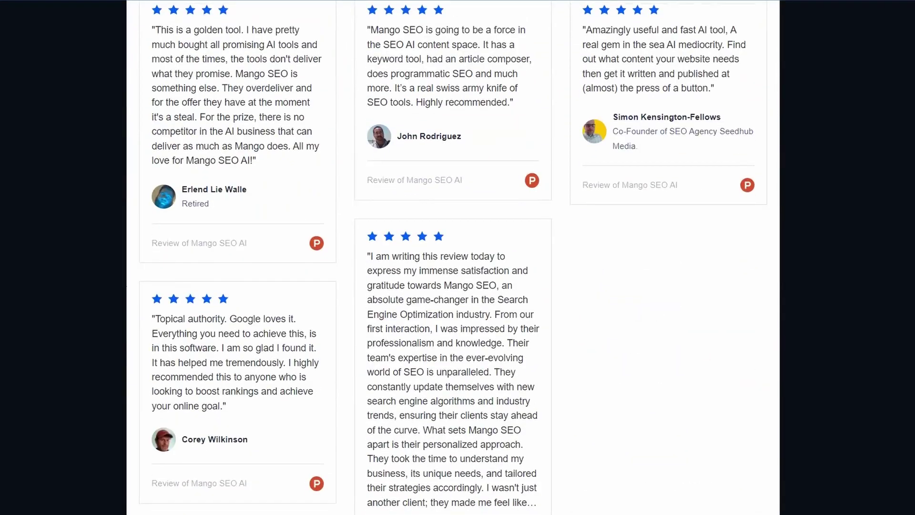
scroll(909, 428, up, 1)
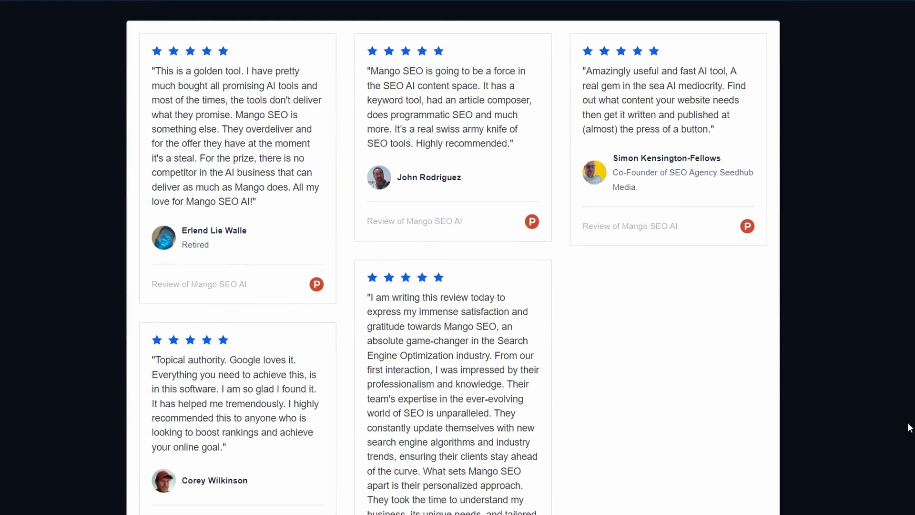